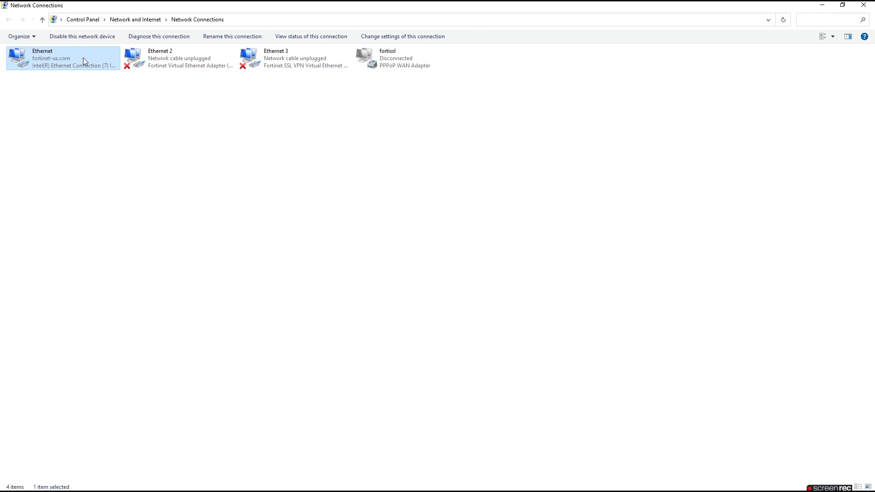
- In the Ethernet adapter's TCP/IPv4 properties, set static IP 192.168.1.2 with mask 255.255.255.0
right_click(83, 58)
left_click(117, 146)
left_click_drag(162, 133, 162, 149)
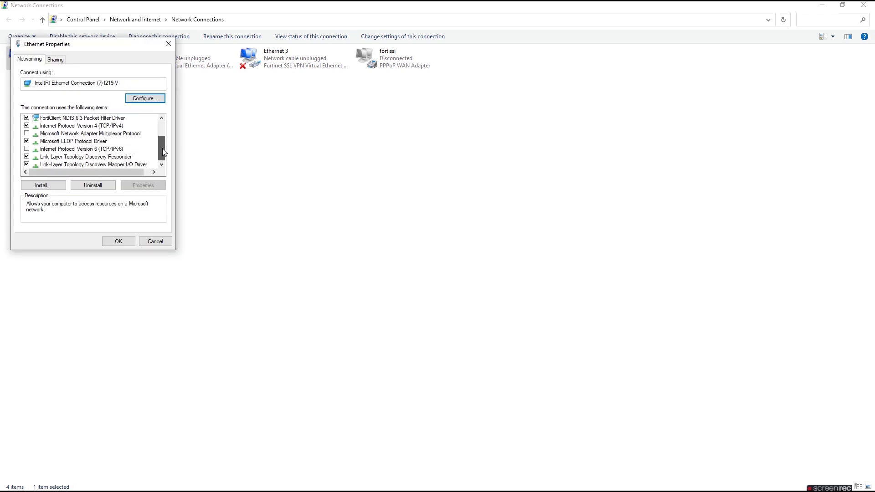
left_click(94, 127)
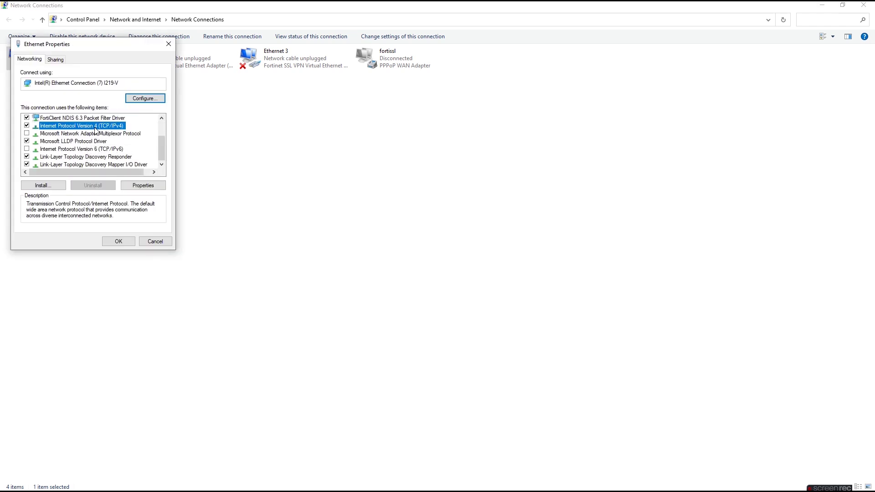
left_click(150, 187)
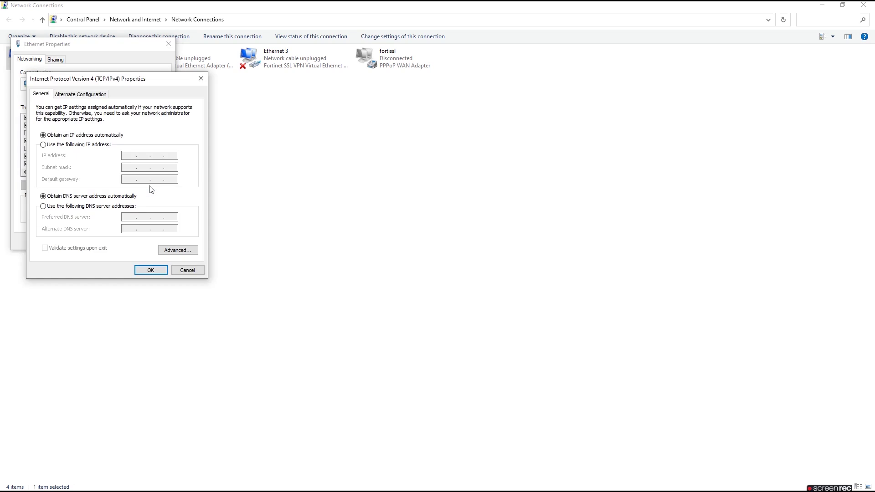
left_click(51, 146)
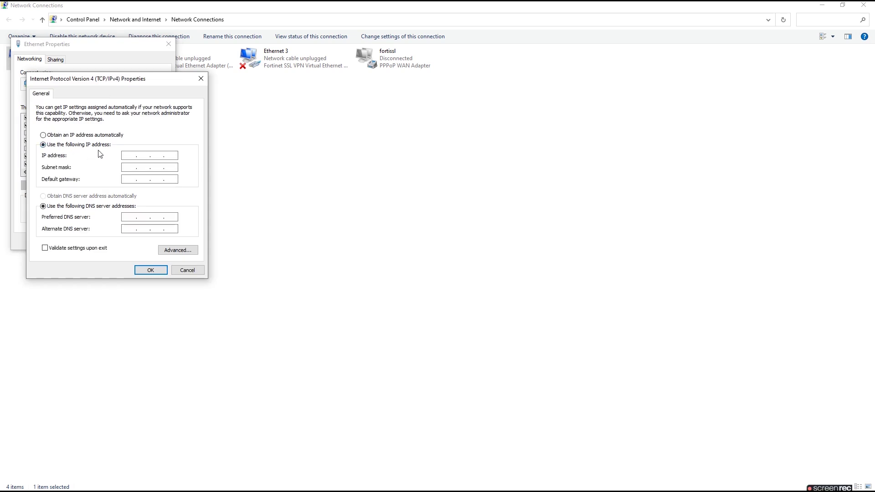
left_click(136, 155)
type("192 . 168 . 1 . 2")
left_click(153, 168)
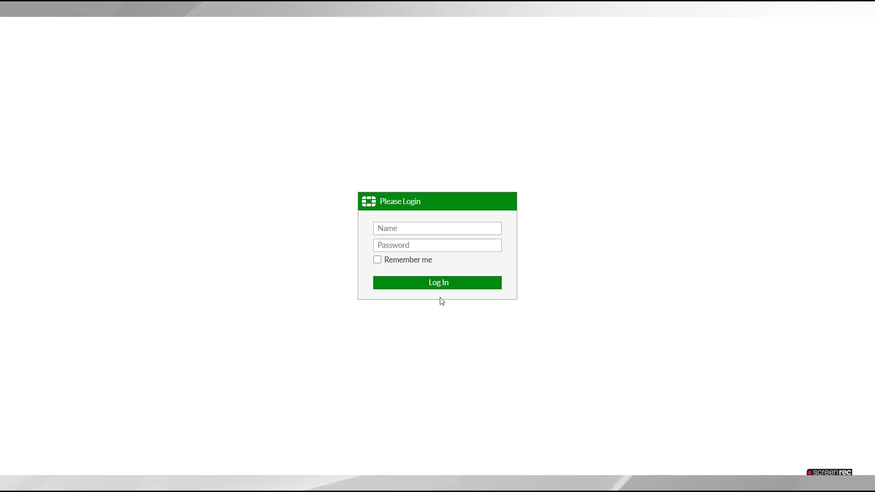
- Log in to the FortiMail web interface with the admin account
left_click(412, 230)
type("admin")
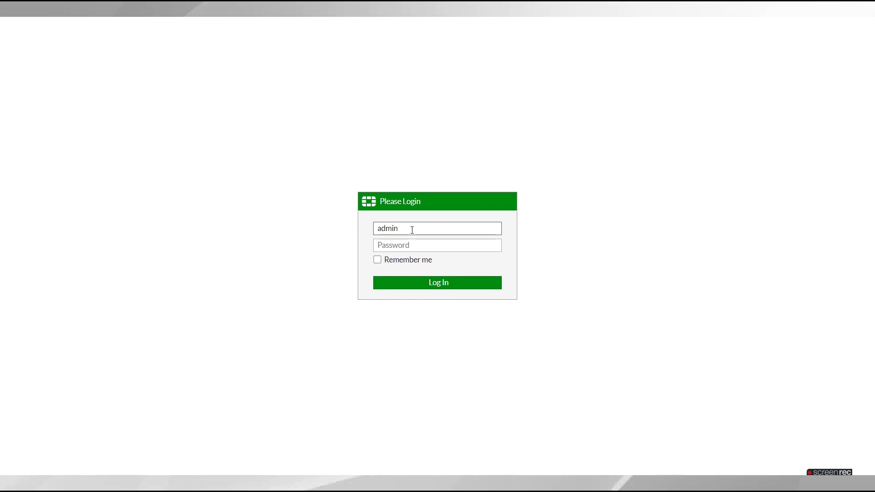
left_click(443, 283)
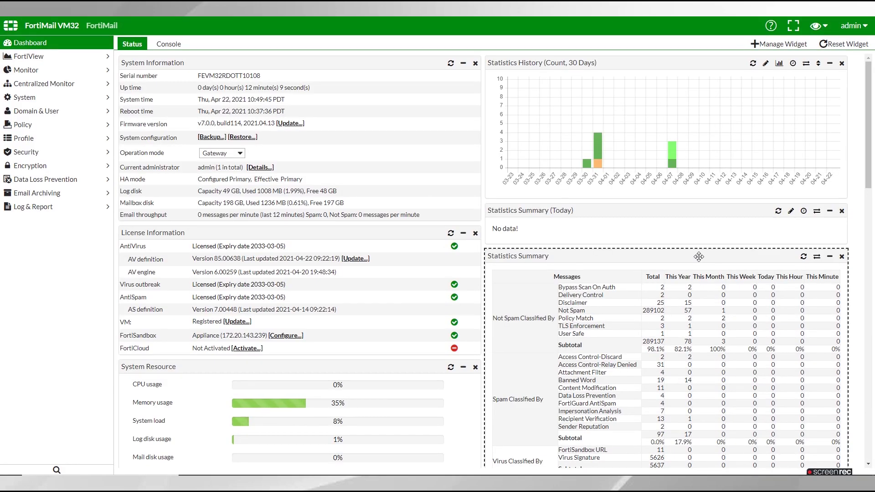
- Leave the operation mode dropdown on Gateway and open the administrator account menu
left_click(234, 154)
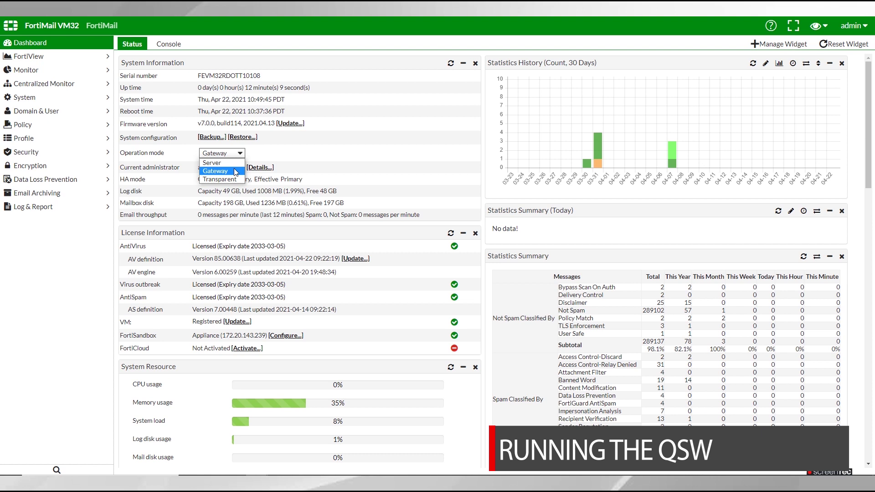
left_click(236, 171)
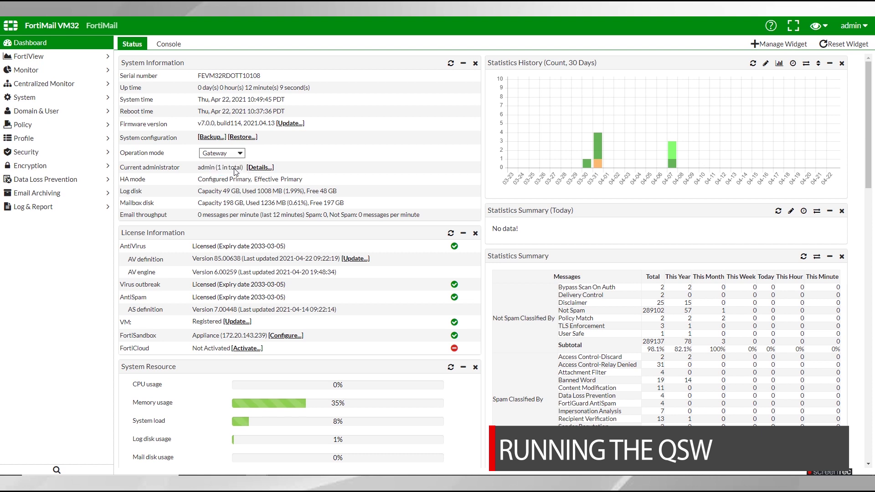
left_click(866, 28)
- Launch the Quick Start Wizard, accept the reset, and keep Pacific Time as the time zone
mouse_move(839, 39)
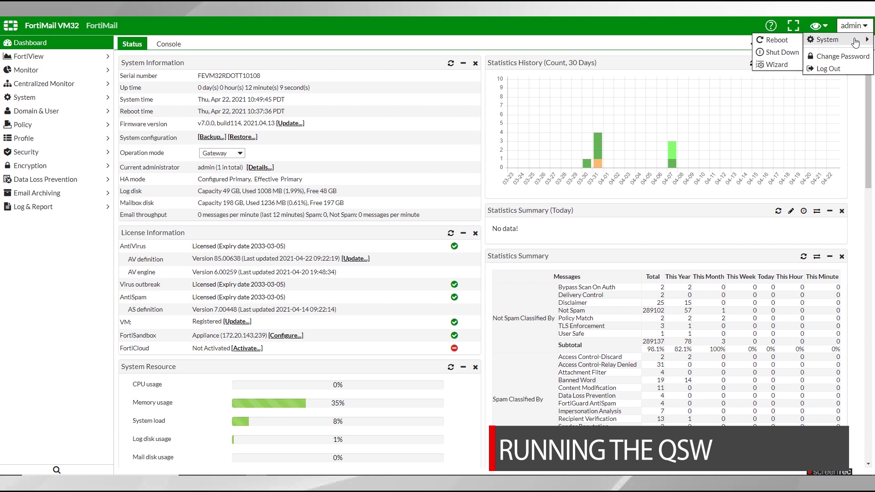
left_click(781, 63)
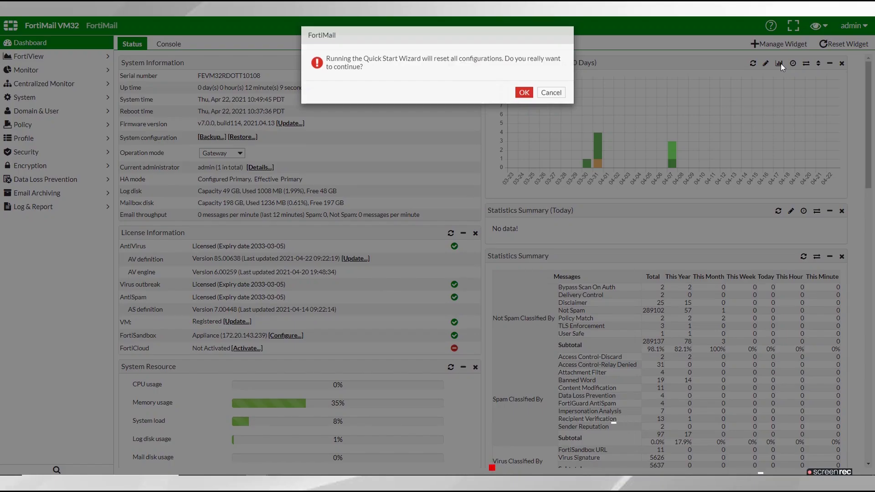
left_click(525, 93)
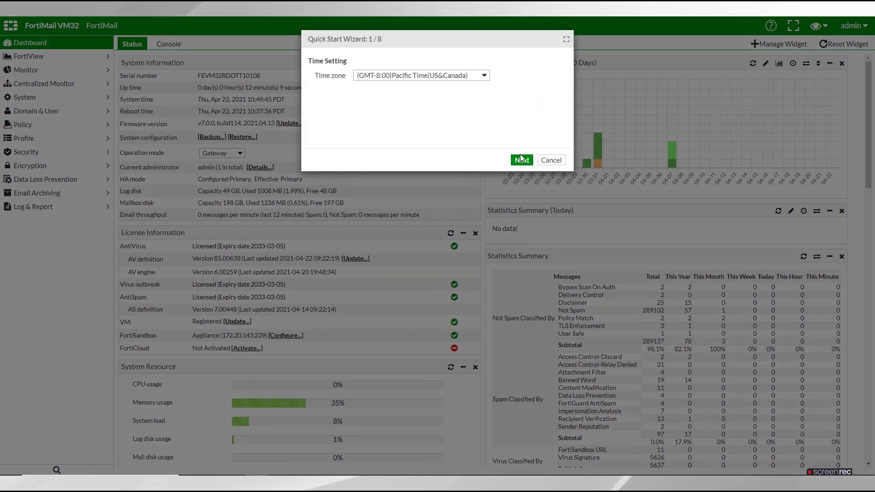
left_click(485, 75)
left_click(486, 77)
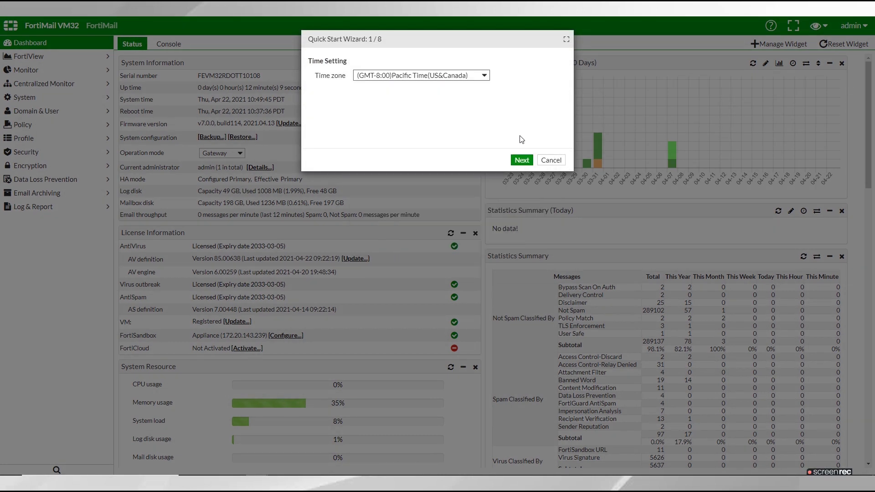
left_click(522, 161)
- Set Port1 to 192.168.1.11, both DNS servers to 172.16.1.254, and gateway 192.168.1.254
double_click(450, 76)
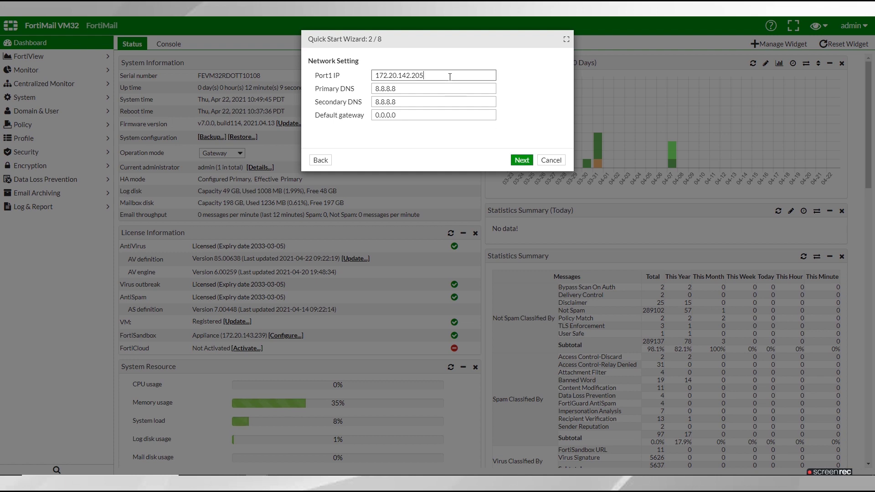
key("BackSpace")
type("192.168.1.11")
double_click(437, 86)
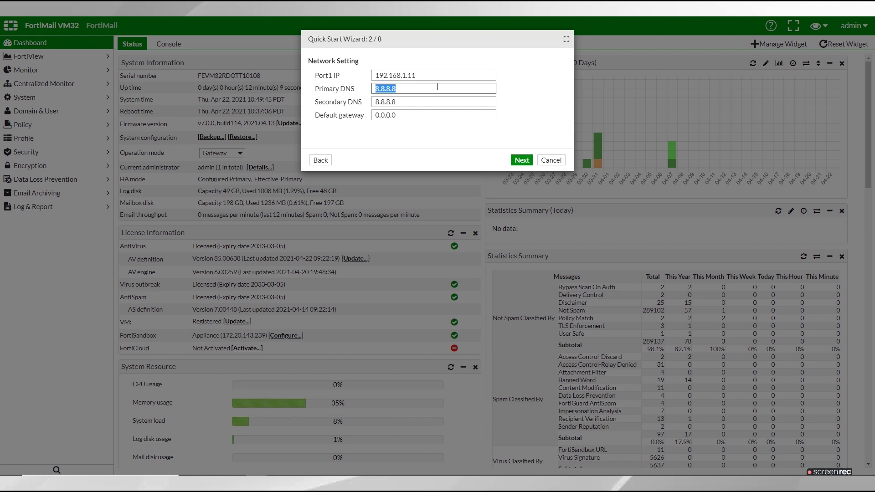
type("172.16.1.254")
left_click(444, 105)
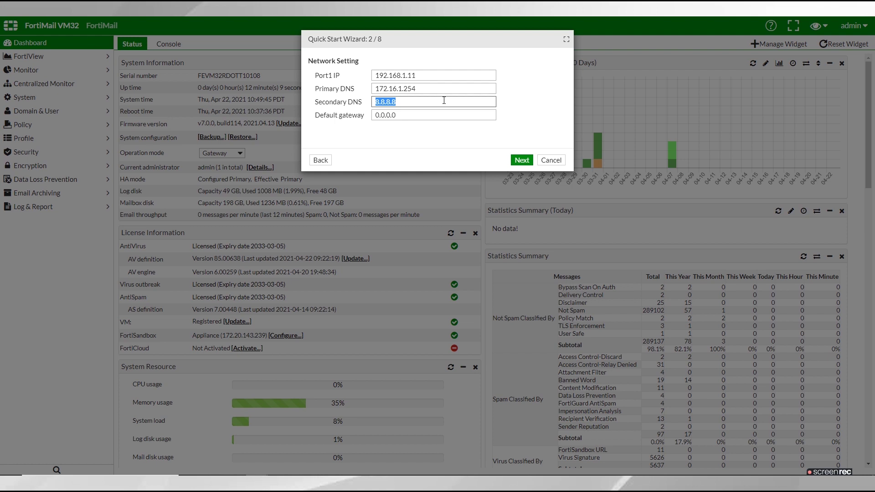
type("172.16.1.254")
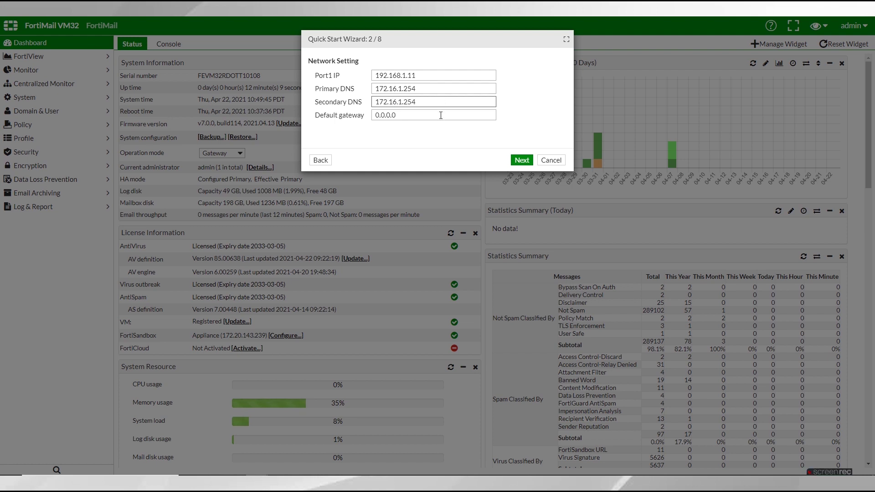
left_click(441, 115)
type("192")
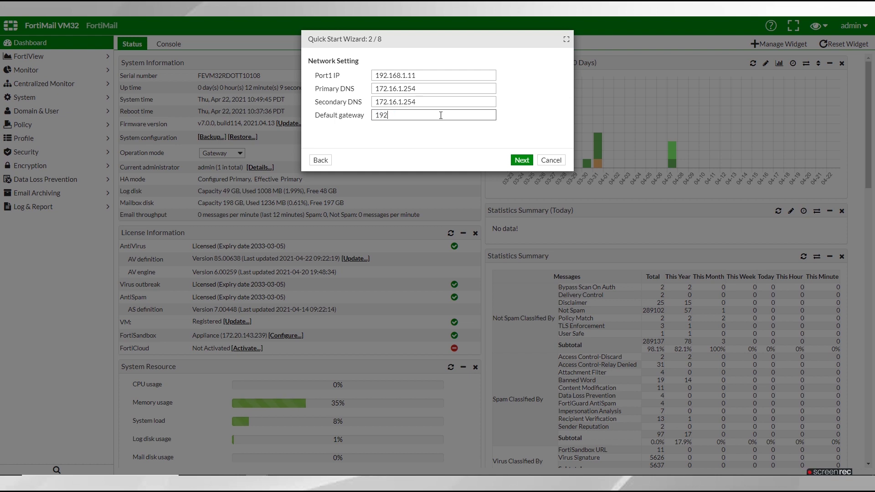
type(".168.1.254")
- Set the host name to mrelay and the local domain name to example.com
left_click(522, 161)
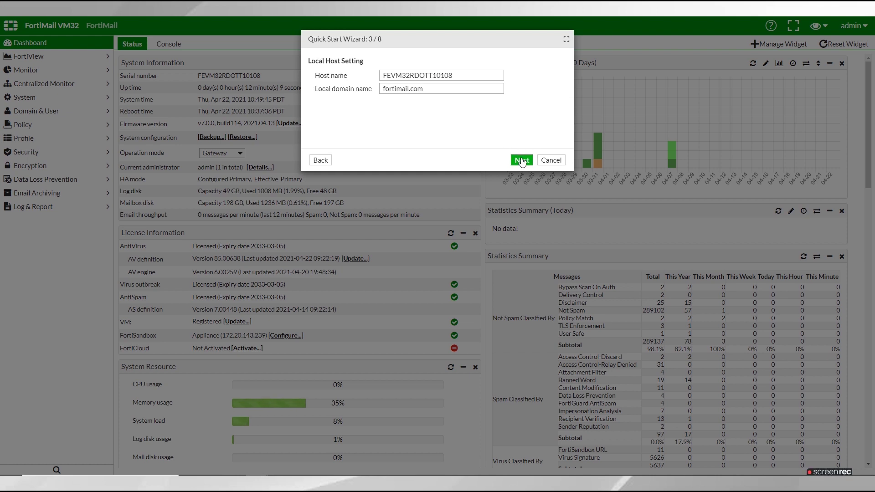
double_click(489, 76)
type("mrelay")
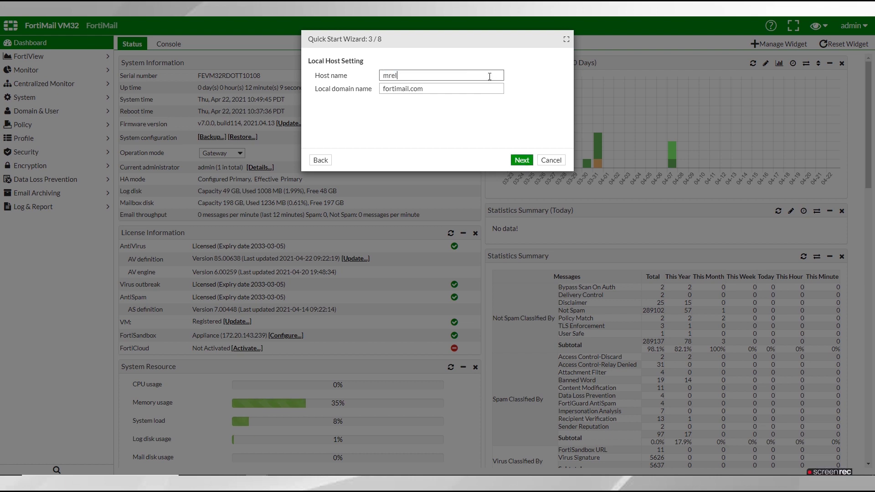
double_click(493, 89)
key("BackSpace")
type("examp")
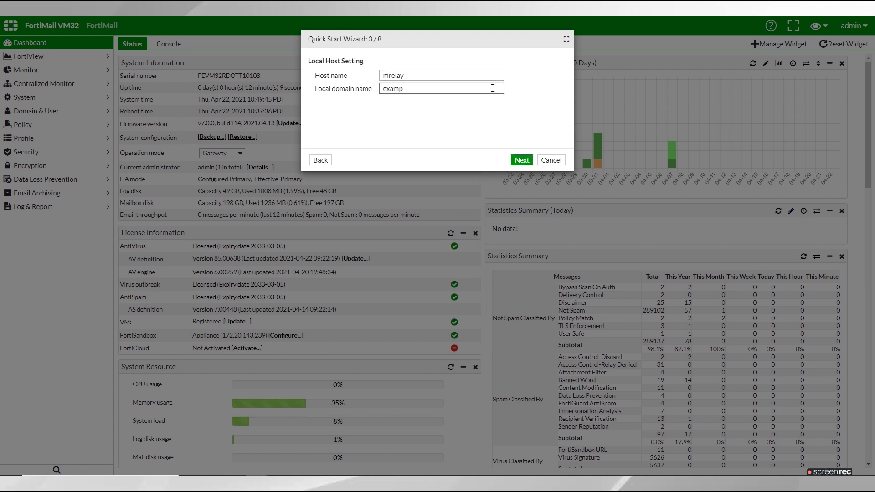
type("le.com")
- Enable password change, enter and confirm a new admin password, and keep Gateway mode
left_click(522, 160)
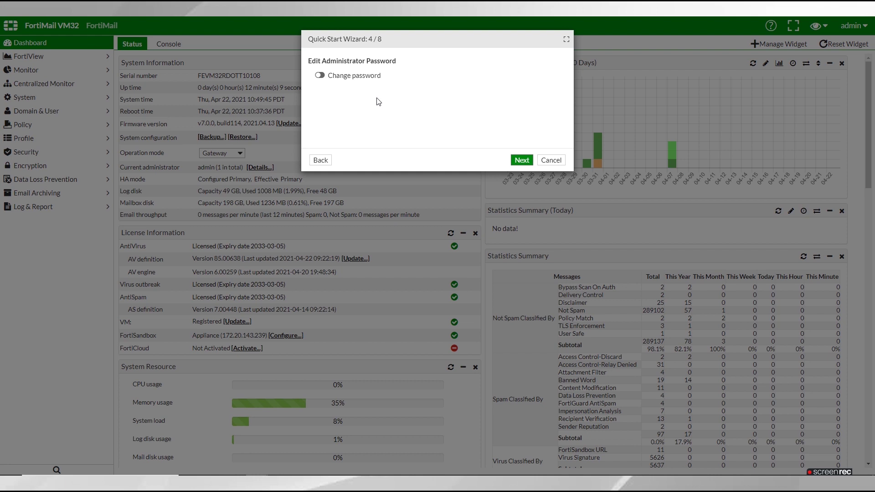
left_click(359, 77)
left_click(399, 89)
type("••••")
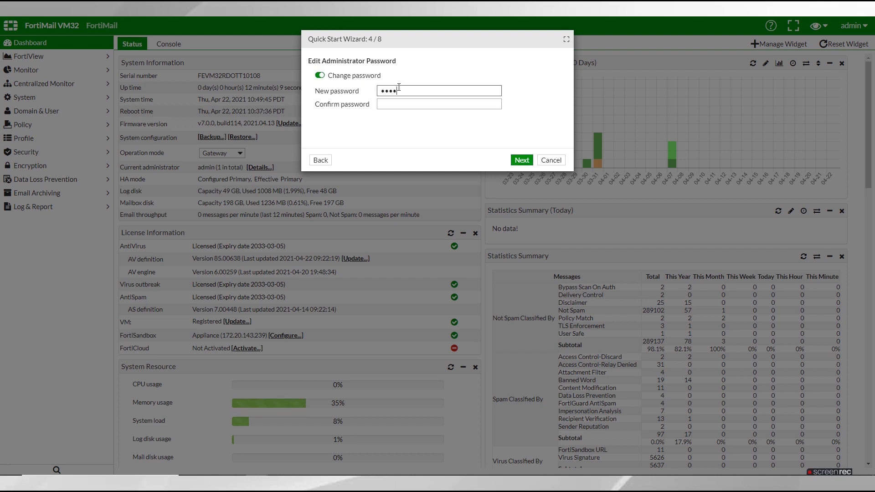
key("Tab")
type("••••")
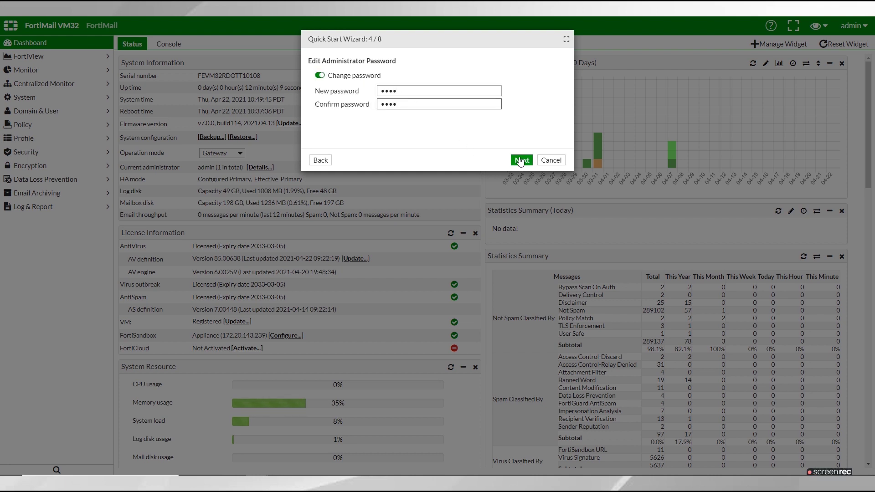
left_click(523, 160)
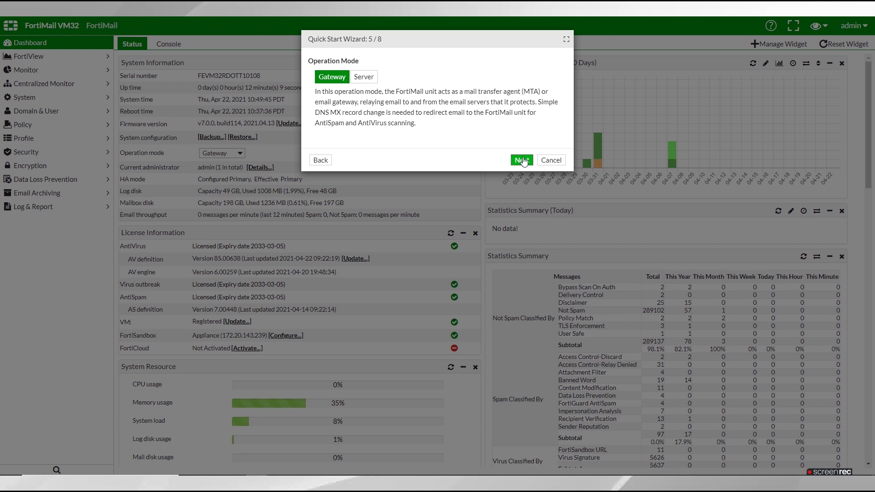
left_click(522, 161)
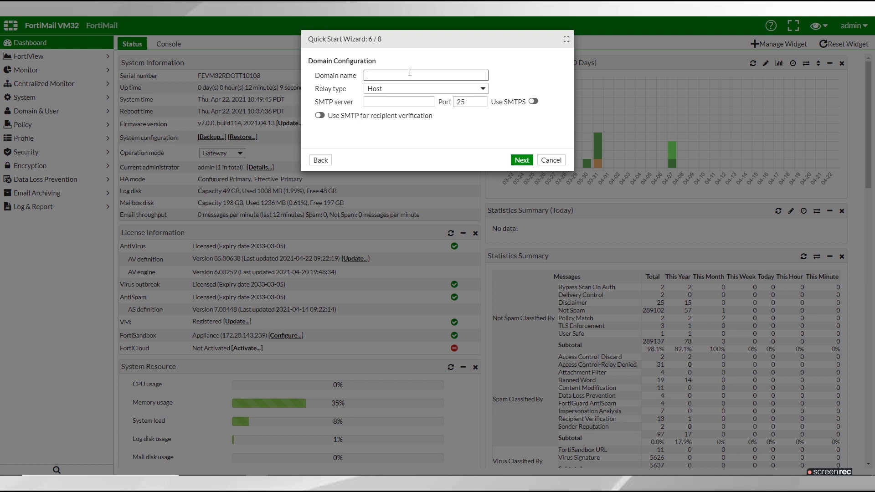
- Add domain example.com relaying via host mail.example.com with SMTPS and SMTP recipient verification on
type("xample.com")
left_click(471, 93)
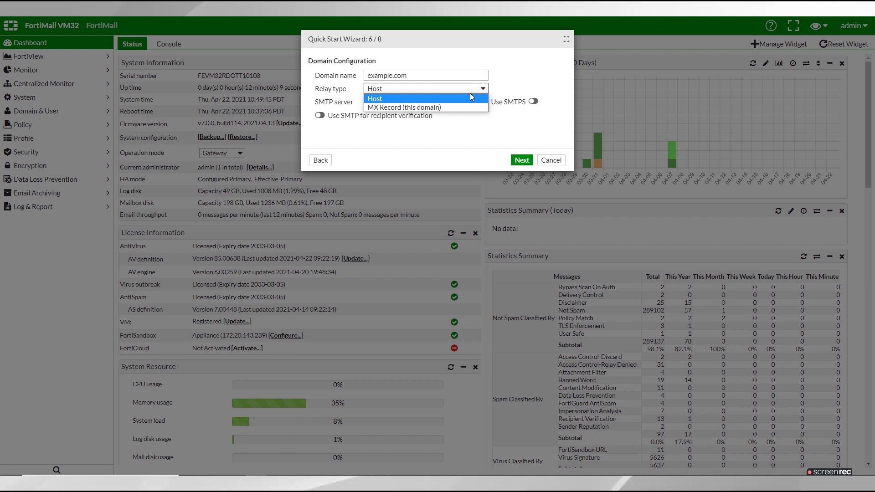
left_click(471, 98)
left_click(400, 102)
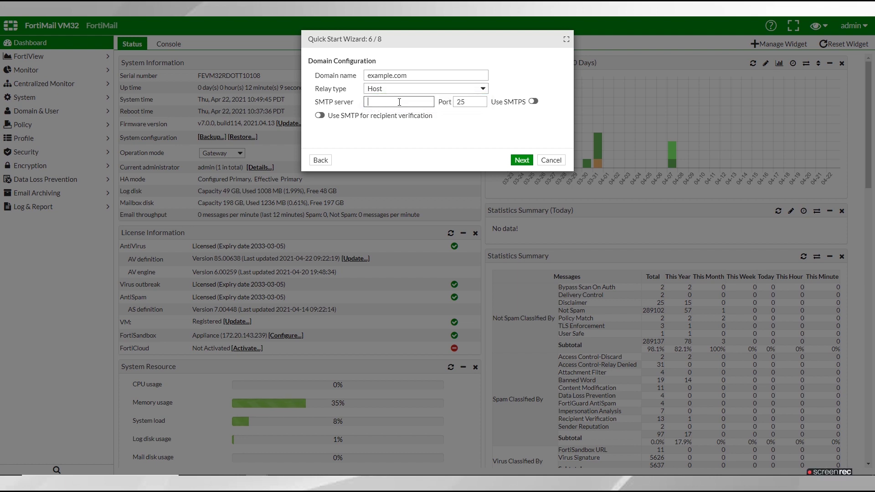
type("mail.example.com")
left_click(533, 104)
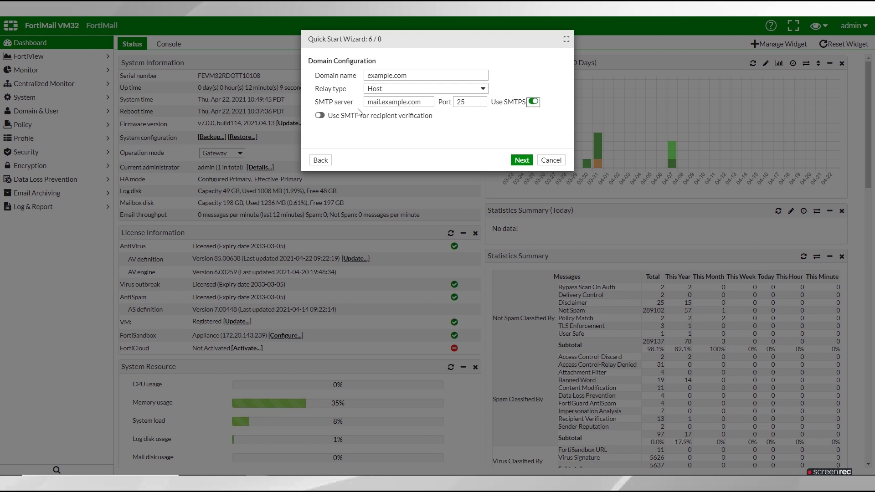
left_click(320, 115)
left_click(520, 161)
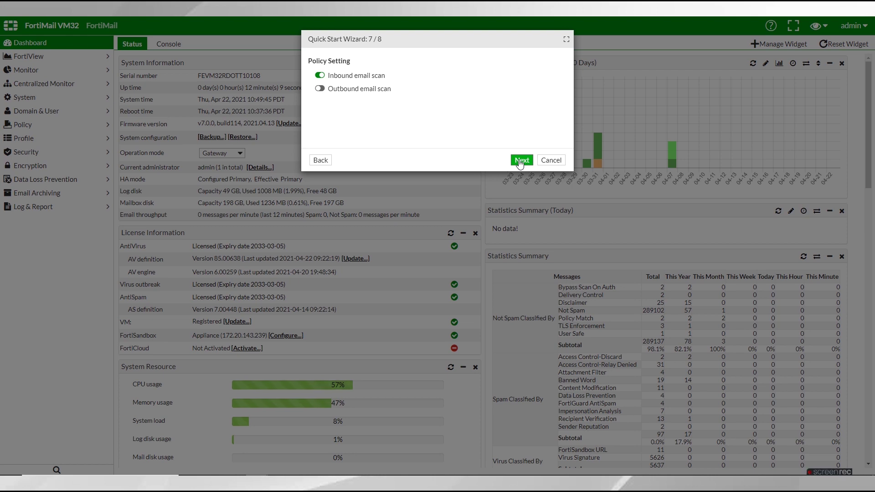
- Keep inbound scanning on and outbound off, then review the wizard's settings summary
left_click(521, 161)
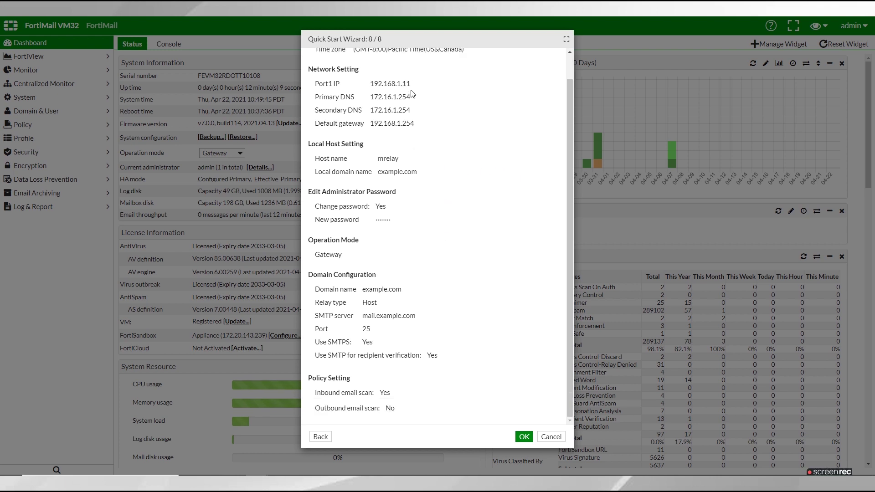
scroll(420, 160, "down", 1)
- Apply the wizard settings and log back in with the saved admin login
left_click(523, 438)
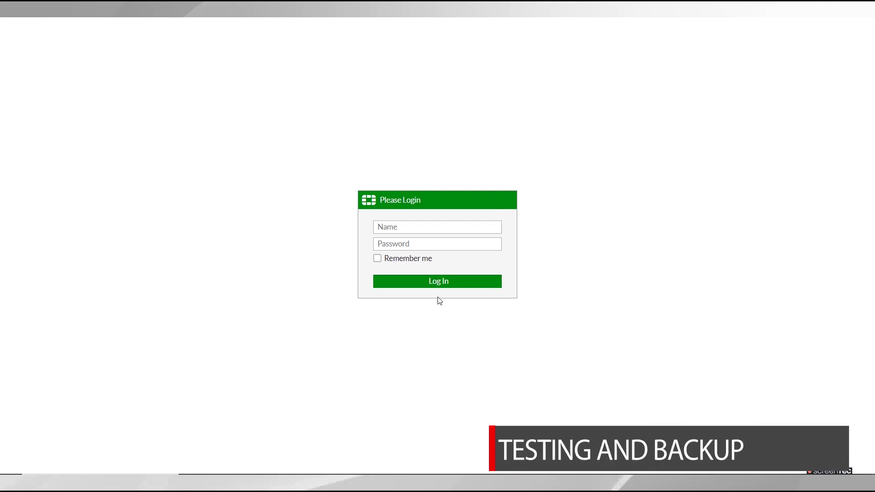
left_click(404, 228)
left_click(403, 246)
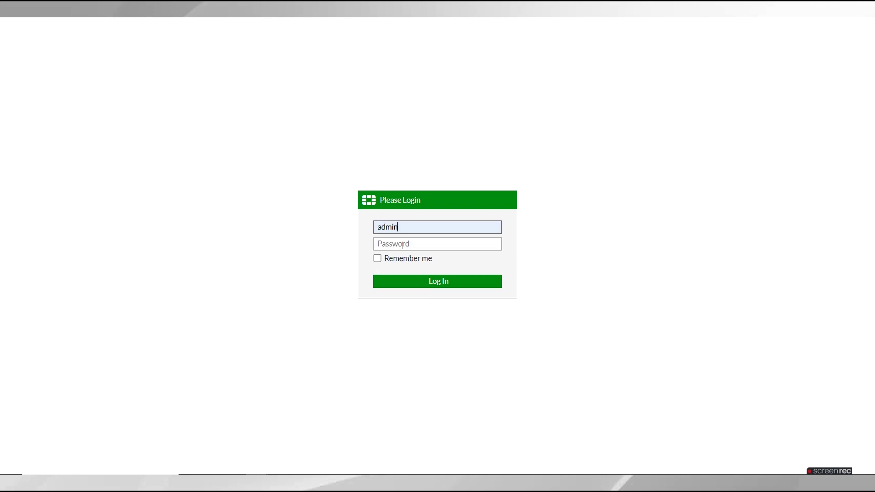
left_click(429, 283)
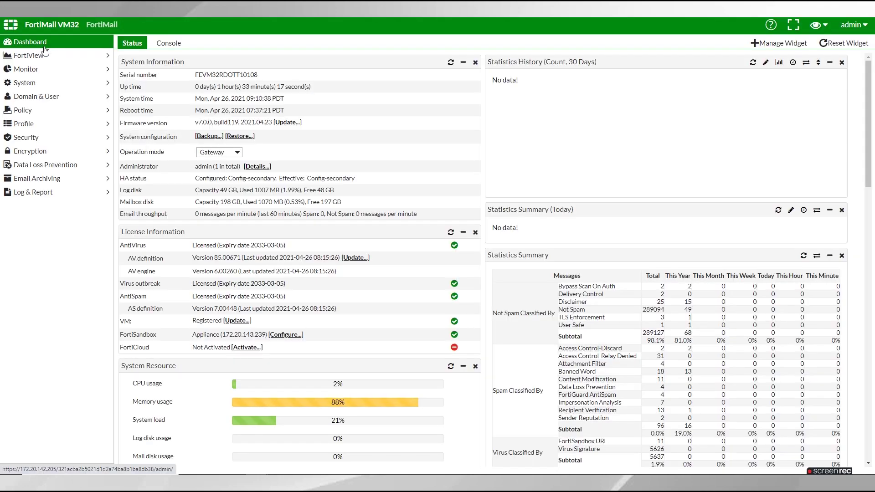
- Download an unencrypted system configuration backup from System > Maintenance > Configuration
left_click(30, 84)
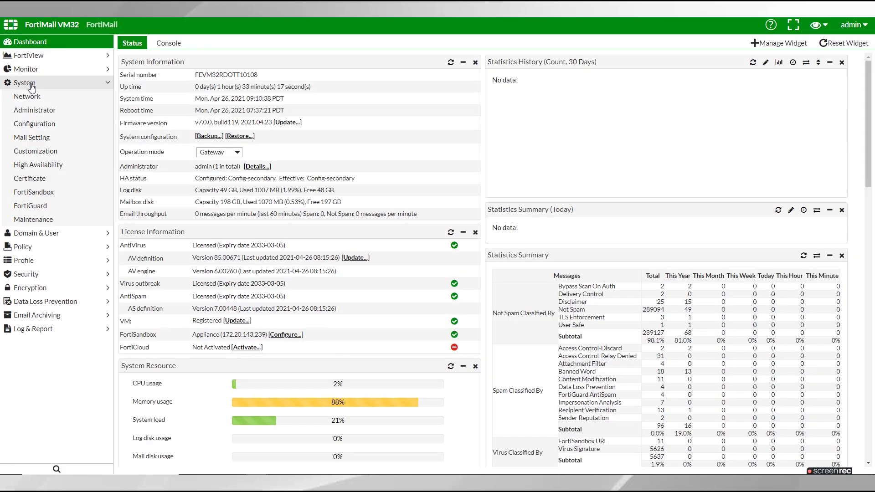
left_click(44, 223)
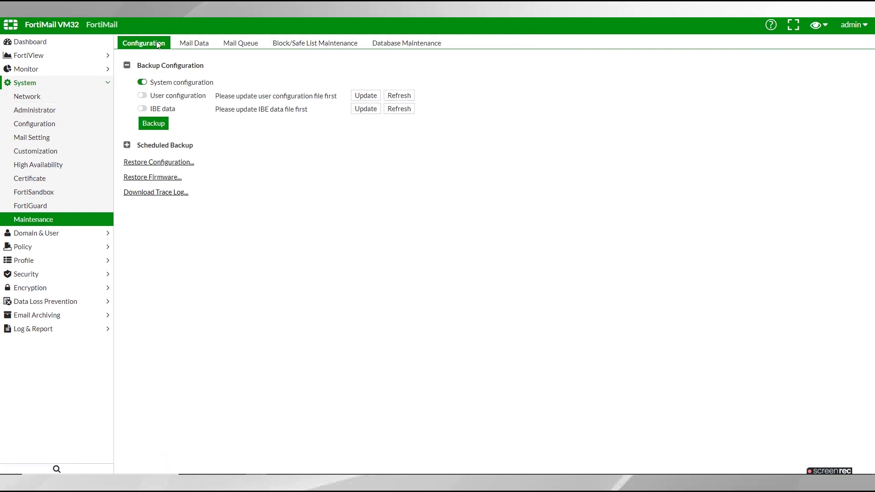
left_click(151, 123)
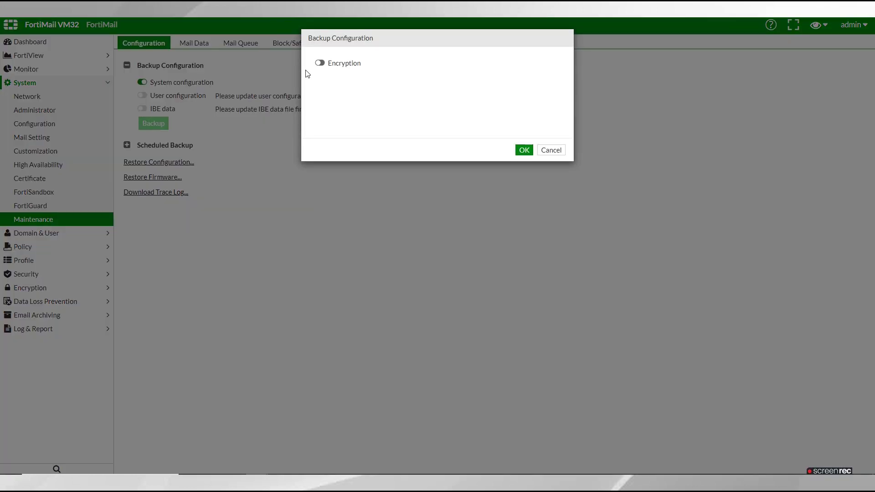
left_click(525, 150)
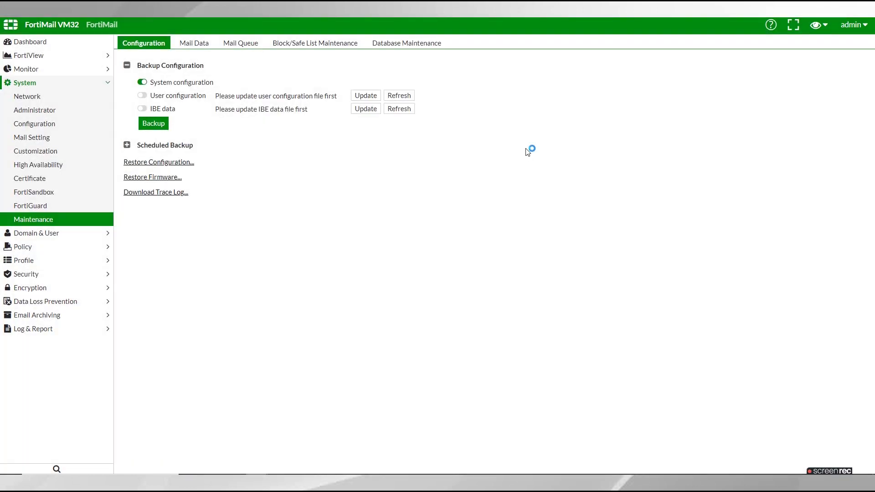